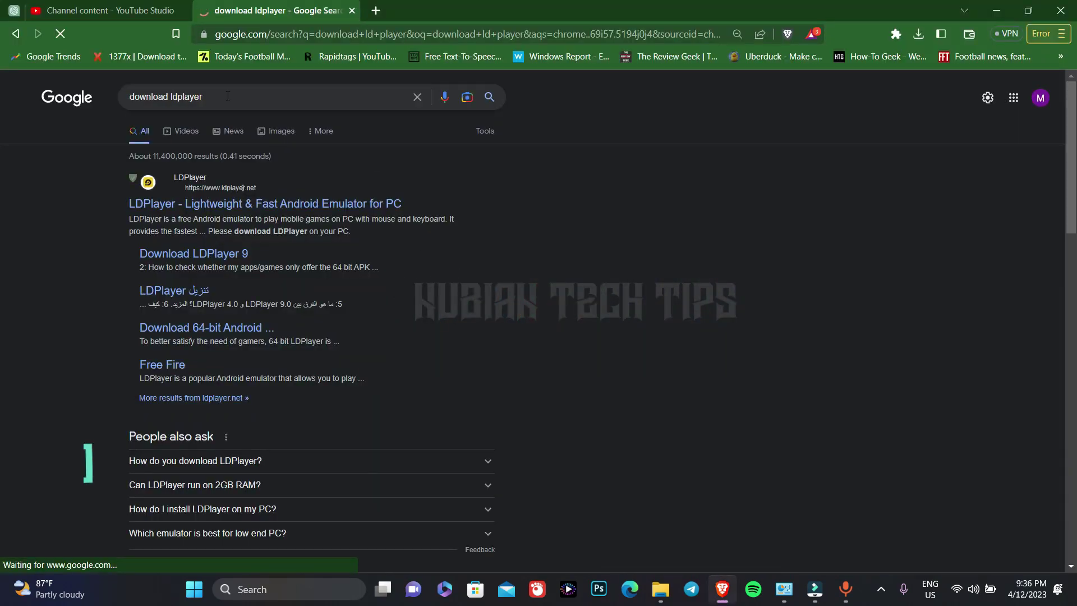
Download the LDPlayer installer from ldplayer.net, saving it as LDPlayer9_ens_1234_ld.exe, and view the browser's downloads
left_click_drag(228, 96, 116, 94)
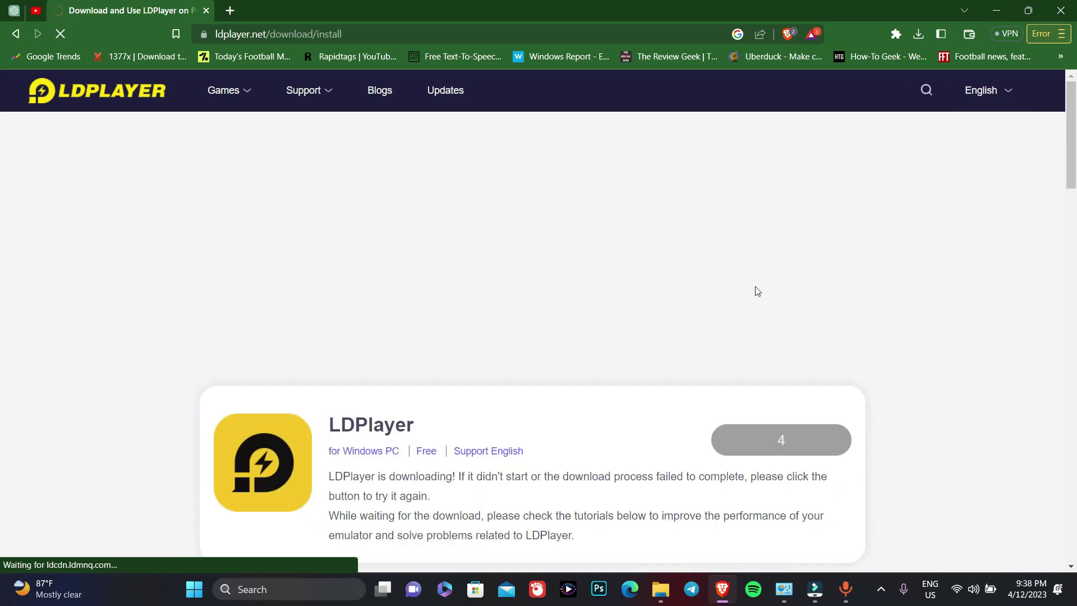
scroll(1035, 231, "down", 3)
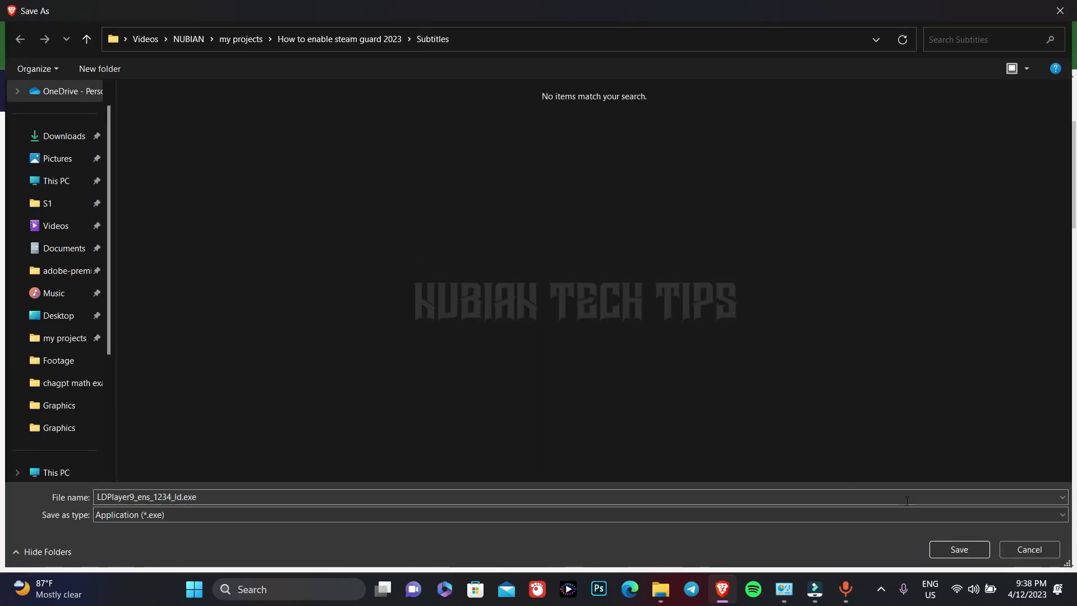
left_click(959, 547)
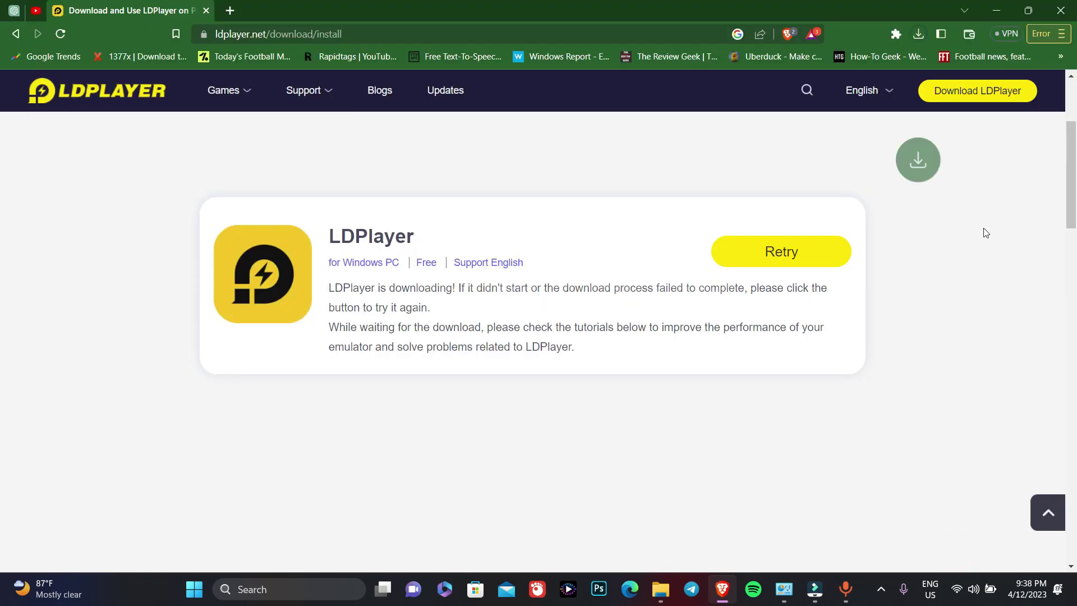
left_click(916, 35)
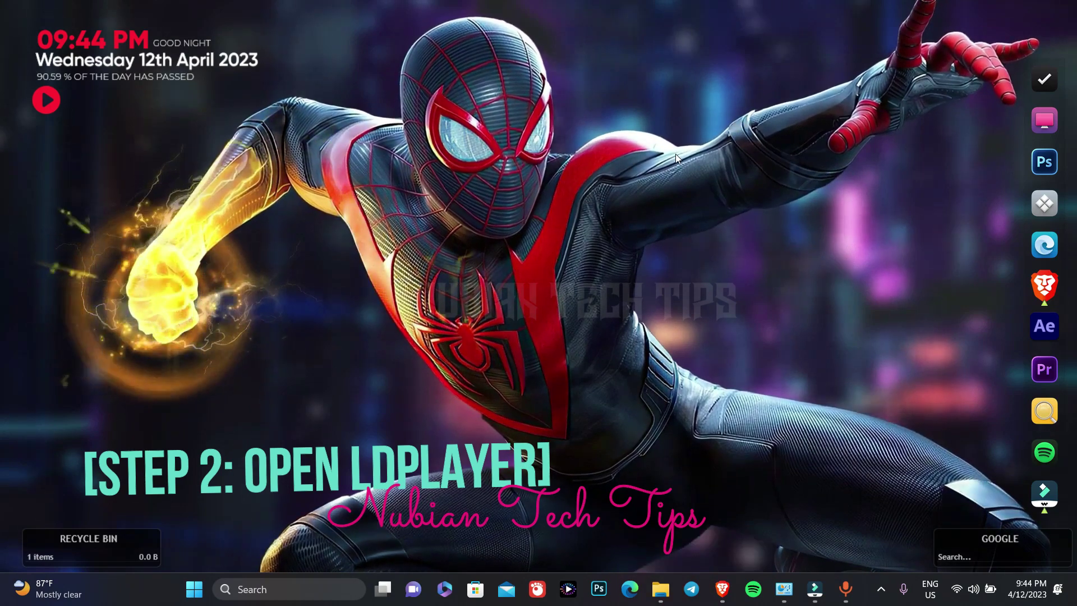
Find LDPlayer4 through the Windows search and launch it
key("super")
type("ldplayer4")
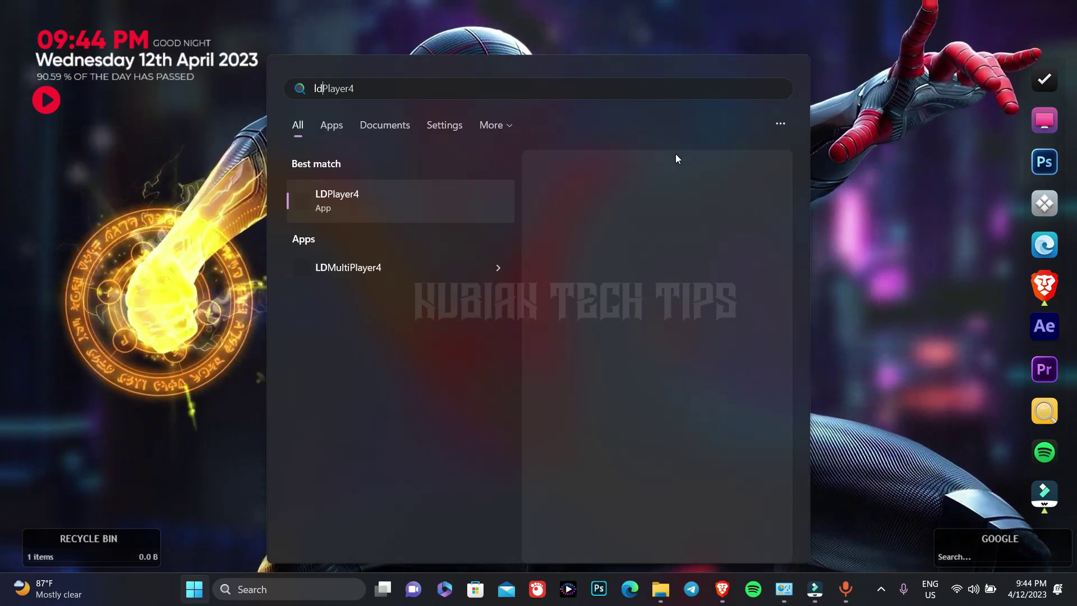
key("Return")
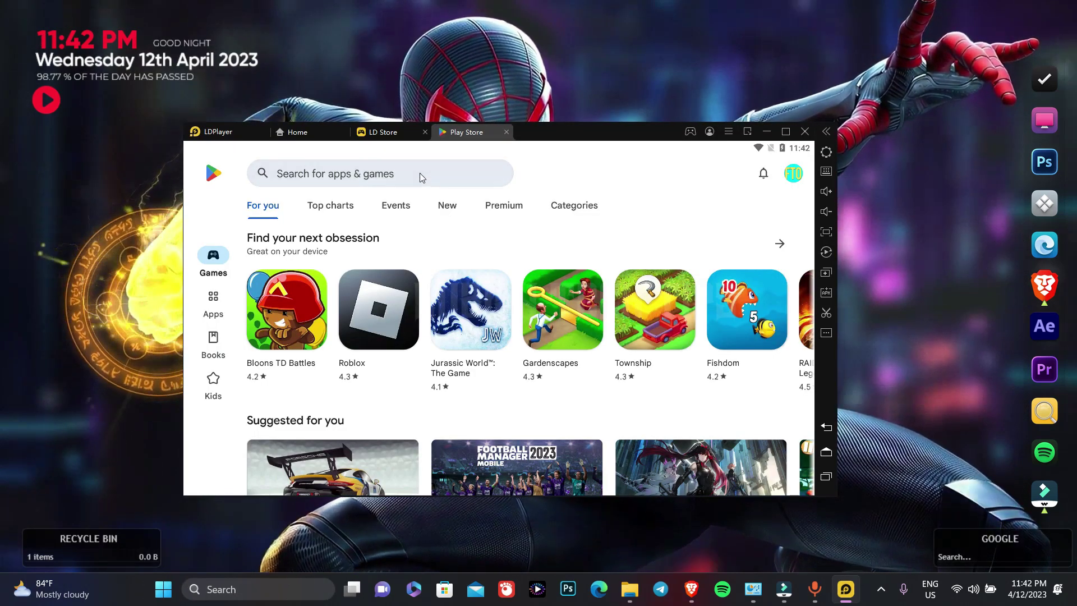
Search the Play Store for "call of dragons" and install the Call of Dragons game by FARLIGHT
left_click(420, 174)
type("call of")
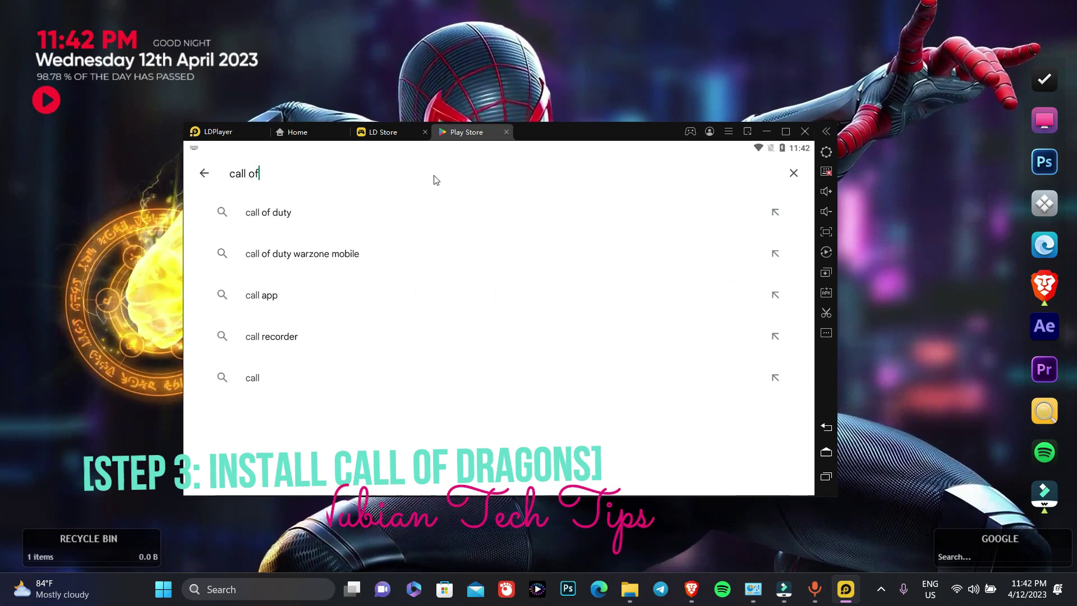
type(" ragons")
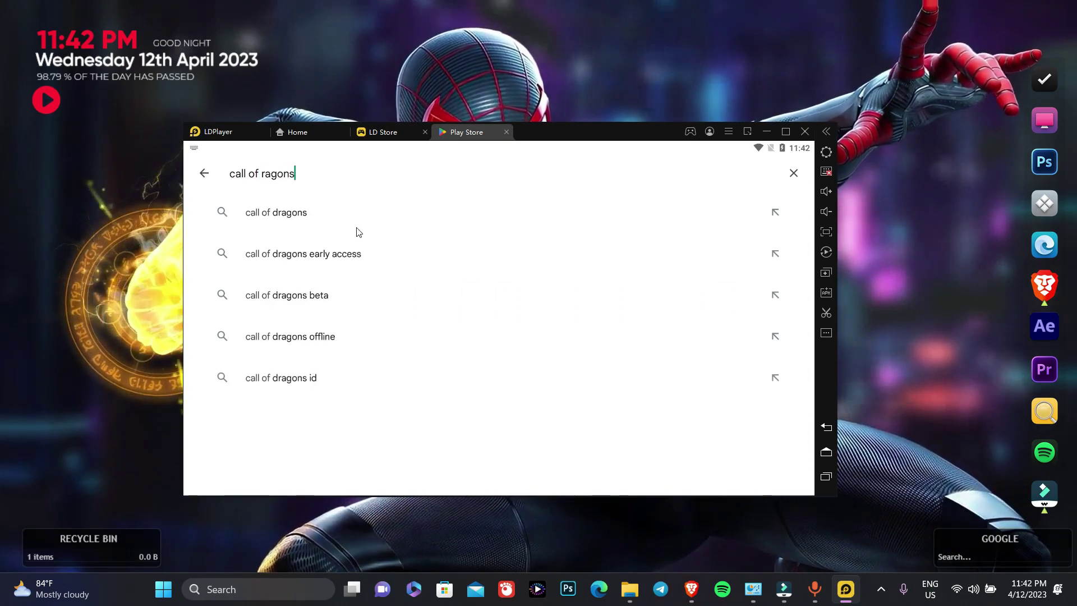
key("BackSpace")
key("BackSpace")
key("BackSpace")
key("BackSpace")
key("BackSpace")
key("BackSpace")
key("BackSpace")
key("BackSpace")
key("BackSpace")
key("BackSpace")
key("BackSpace")
key("BackSpace")
key("BackSpace")
key("BackSpace")
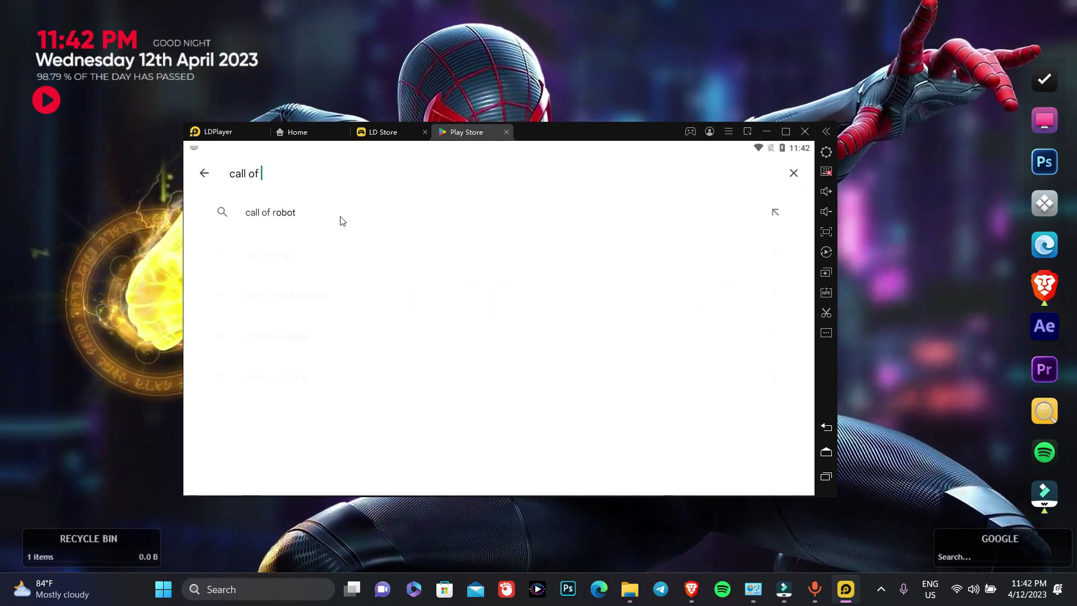
type("call")
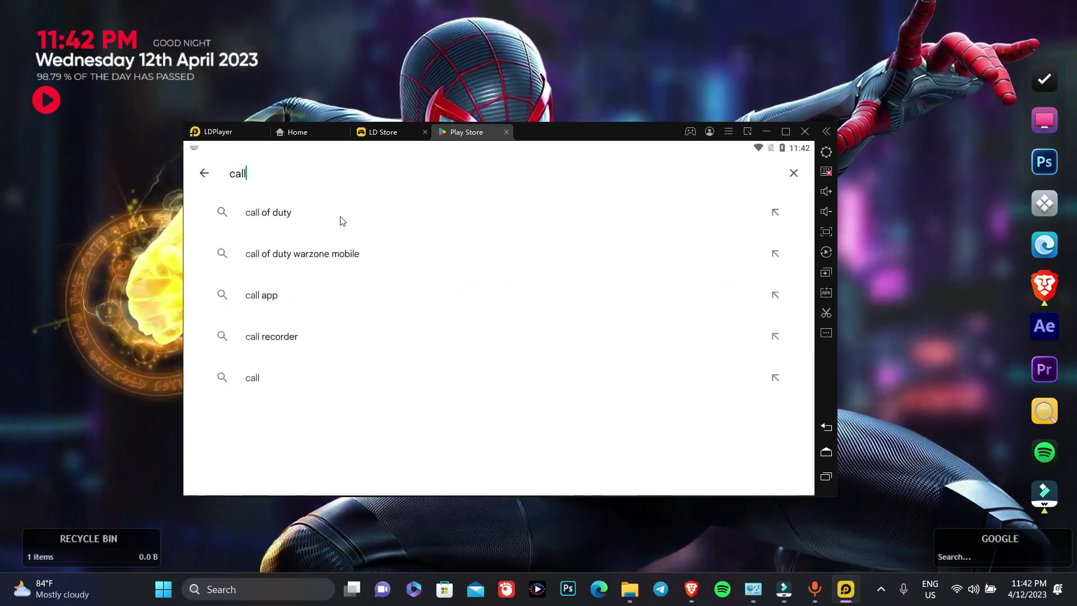
type(" of dr")
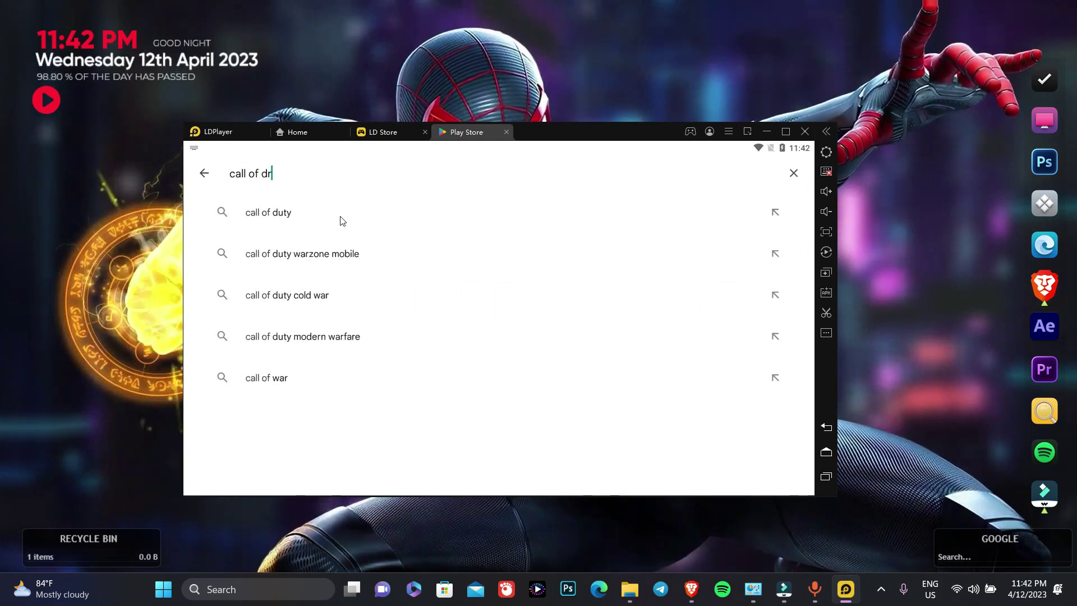
type("agons")
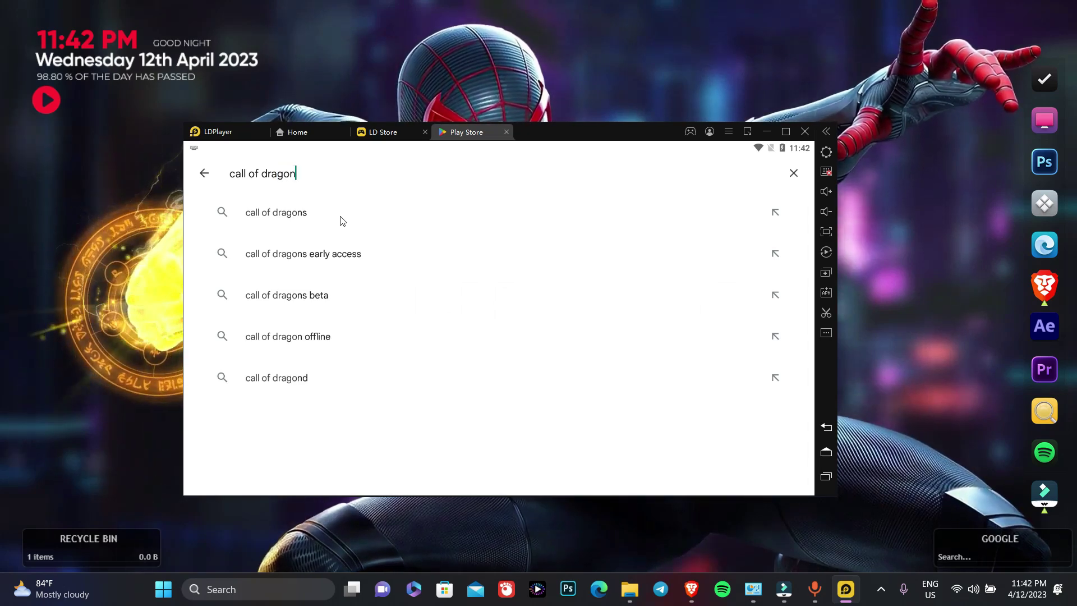
left_click(343, 220)
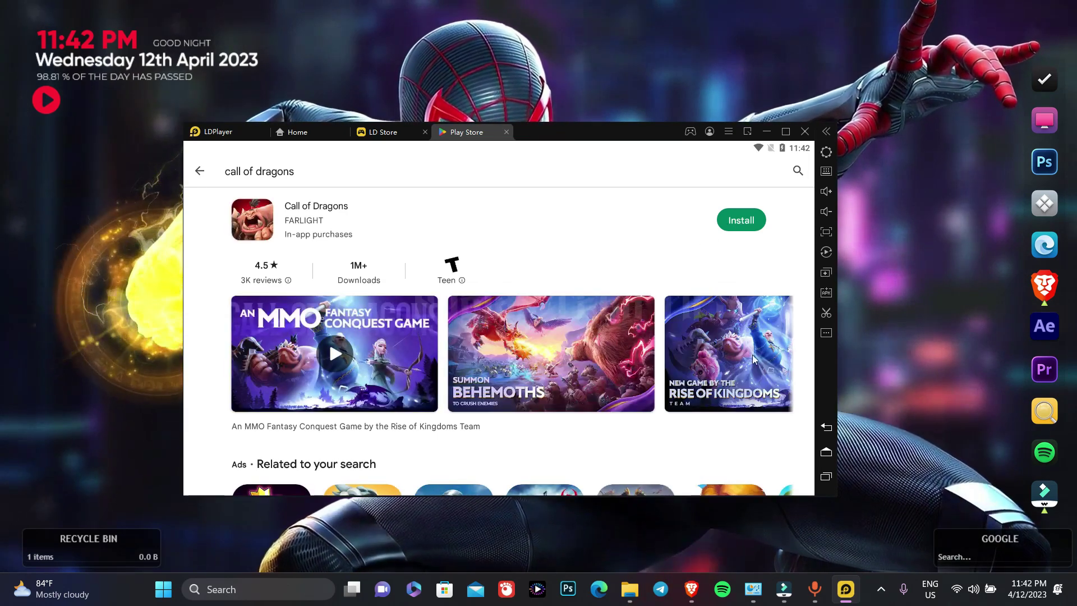
left_click(742, 223)
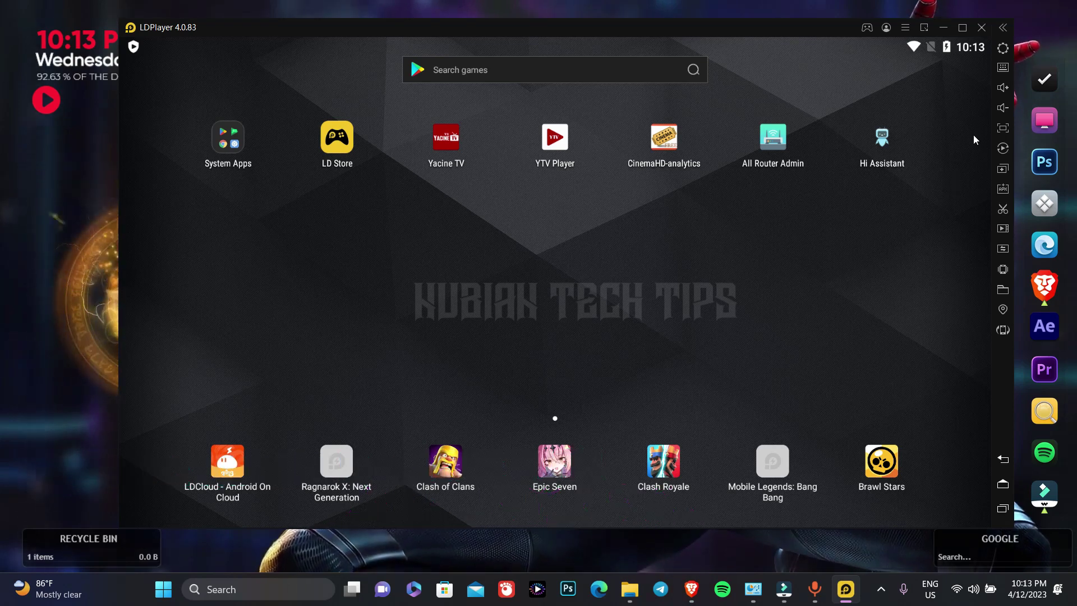
In the emulator's advanced settings, set the RAM to 4096M (recommended) and the CPU to 2 cores (recommended)
left_click(1004, 48)
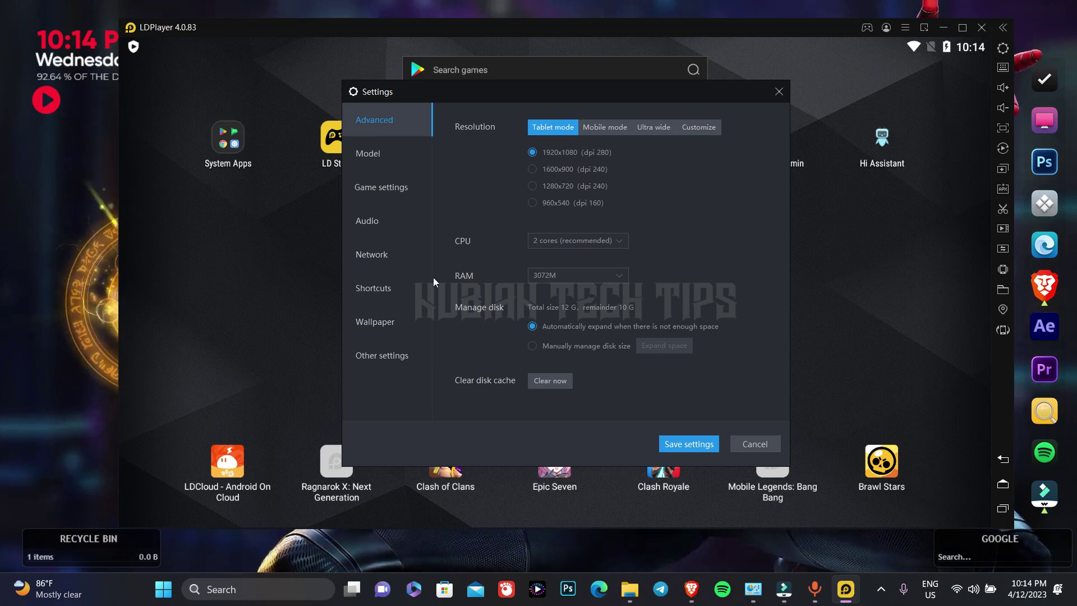
left_click(541, 278)
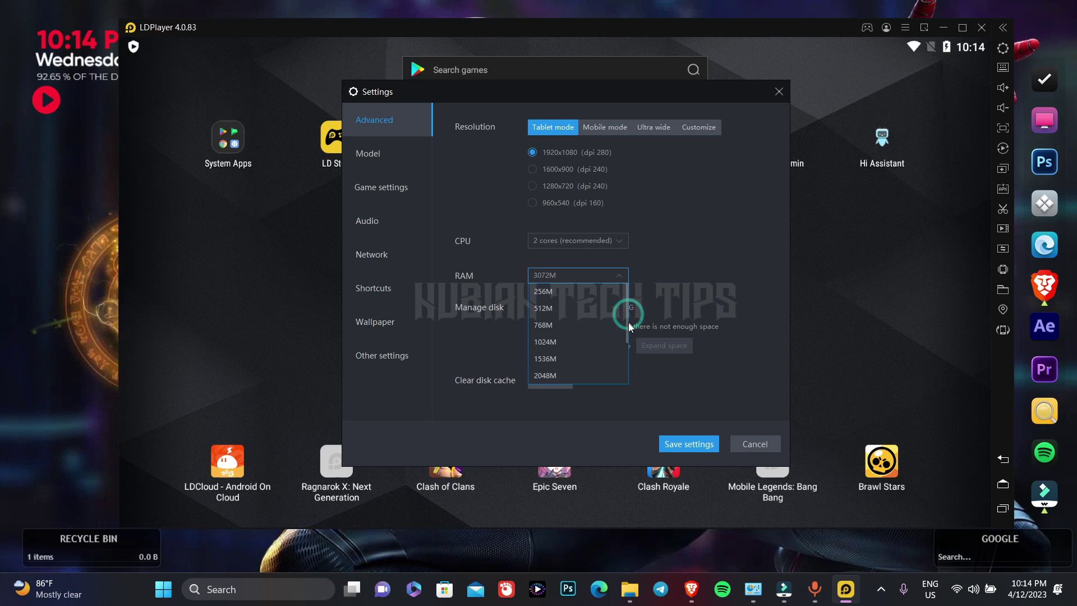
left_click_drag(627, 322, 629, 348)
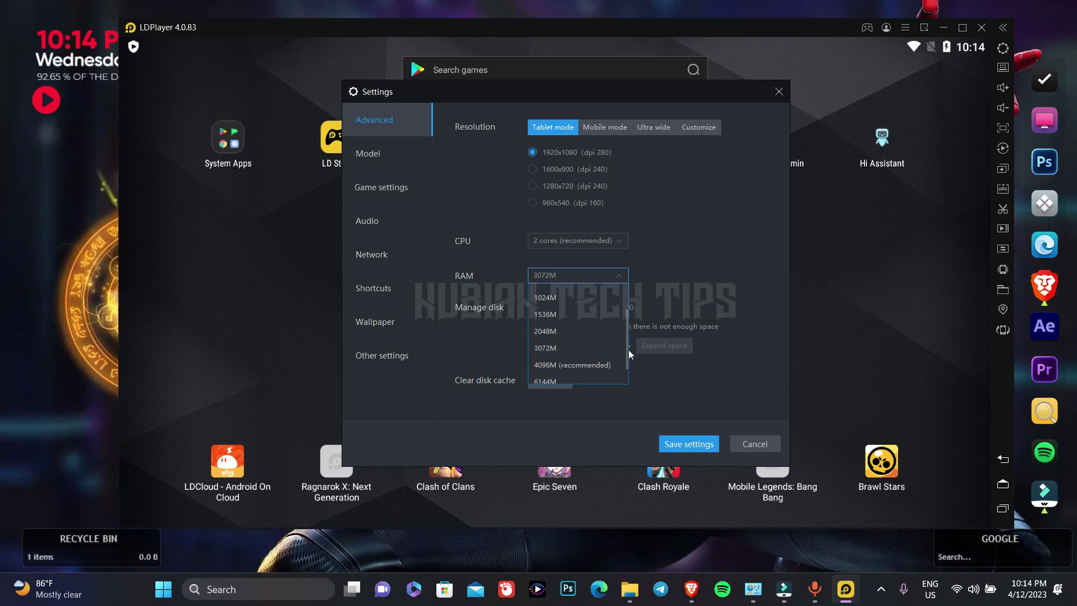
left_click(590, 364)
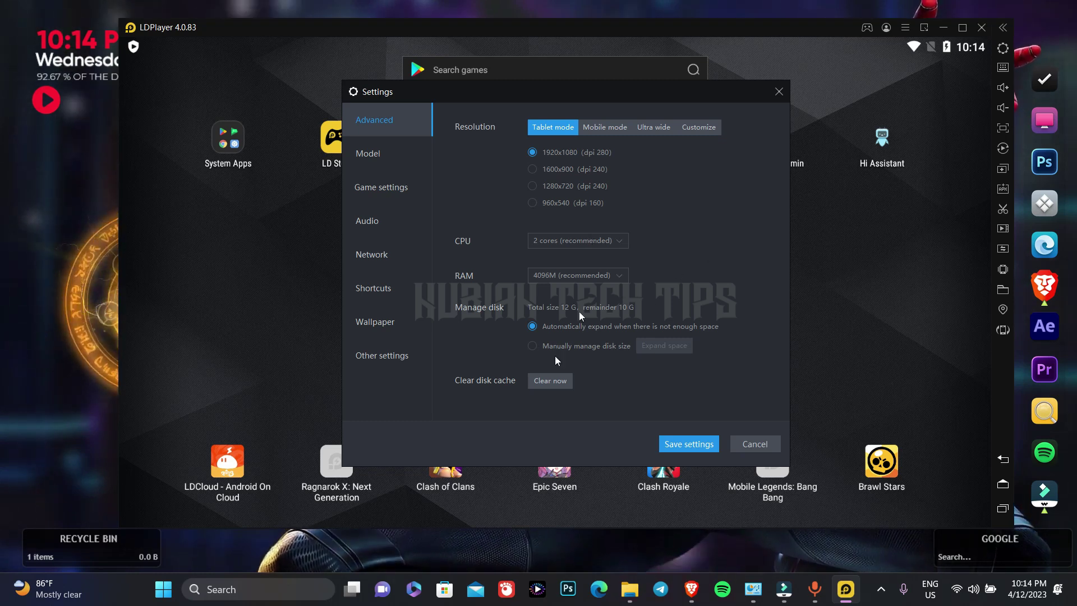
left_click(592, 238)
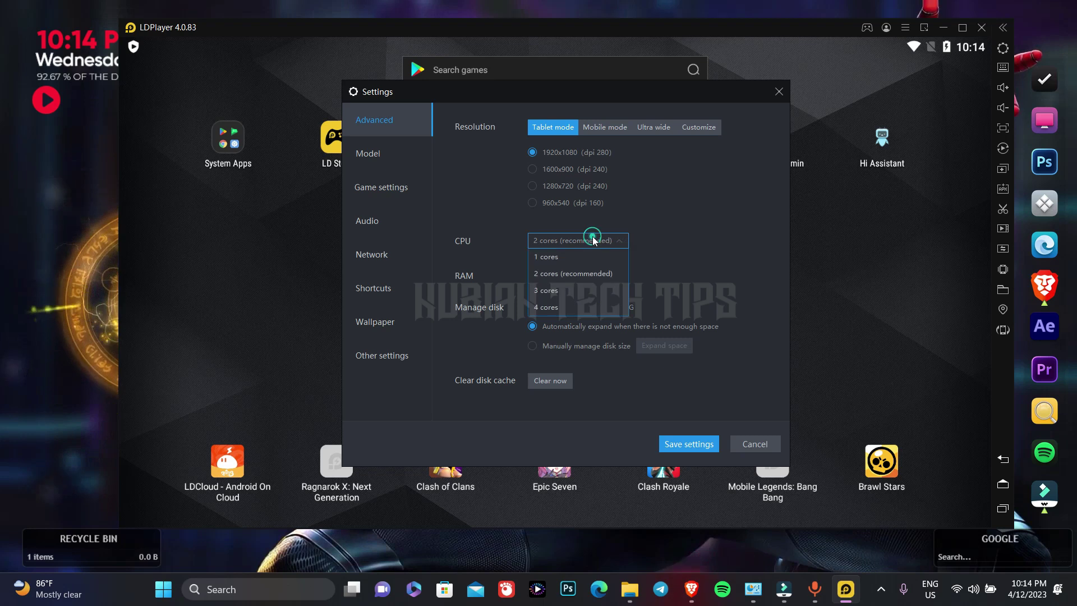
left_click(577, 276)
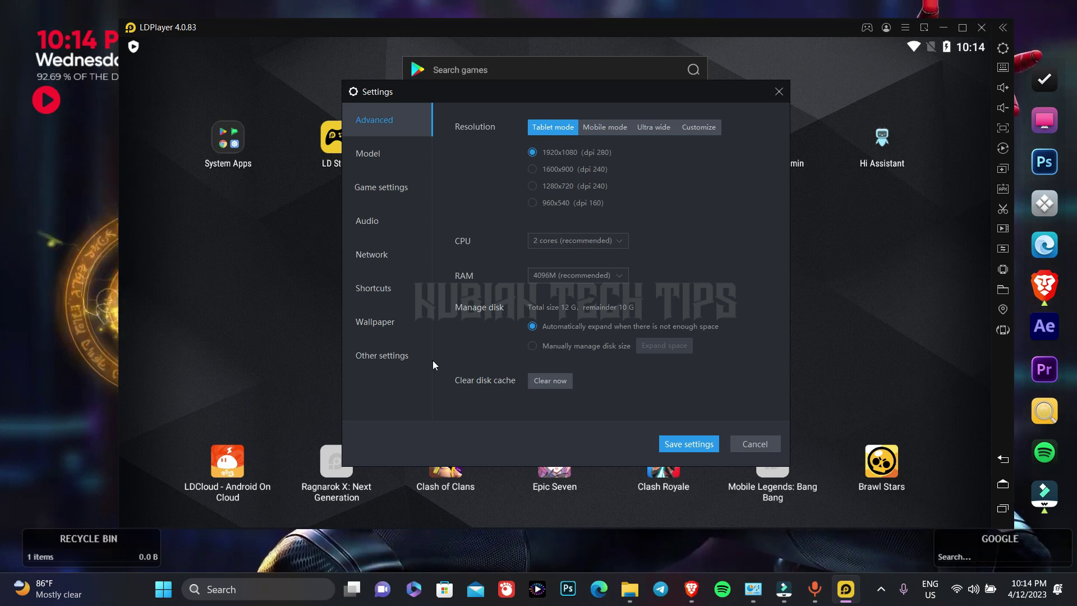
Clear the emulator's disk cache and postpone the restart
left_click(549, 386)
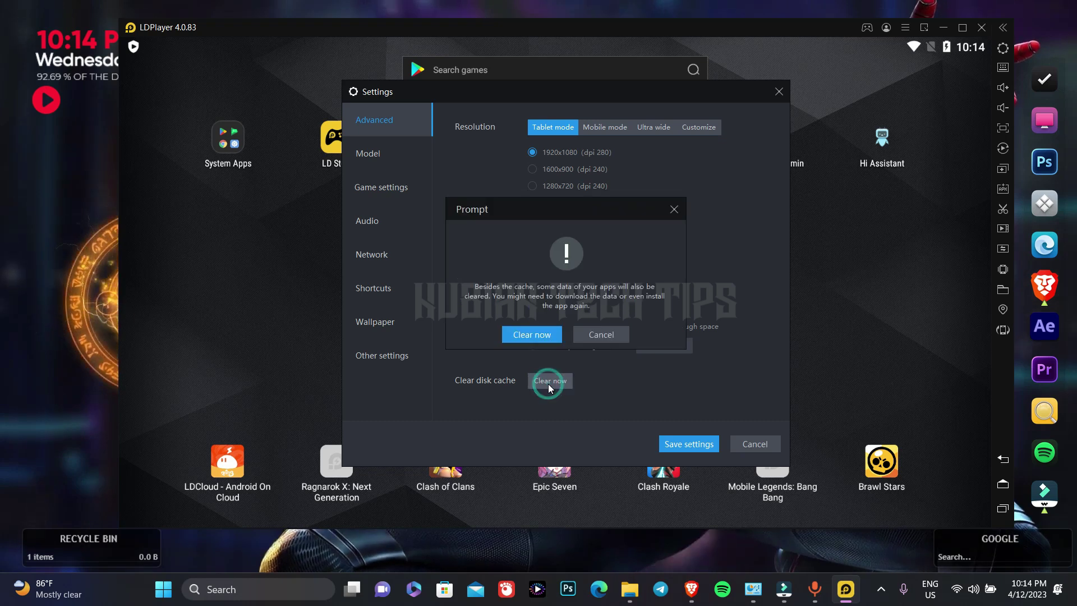
left_click(533, 335)
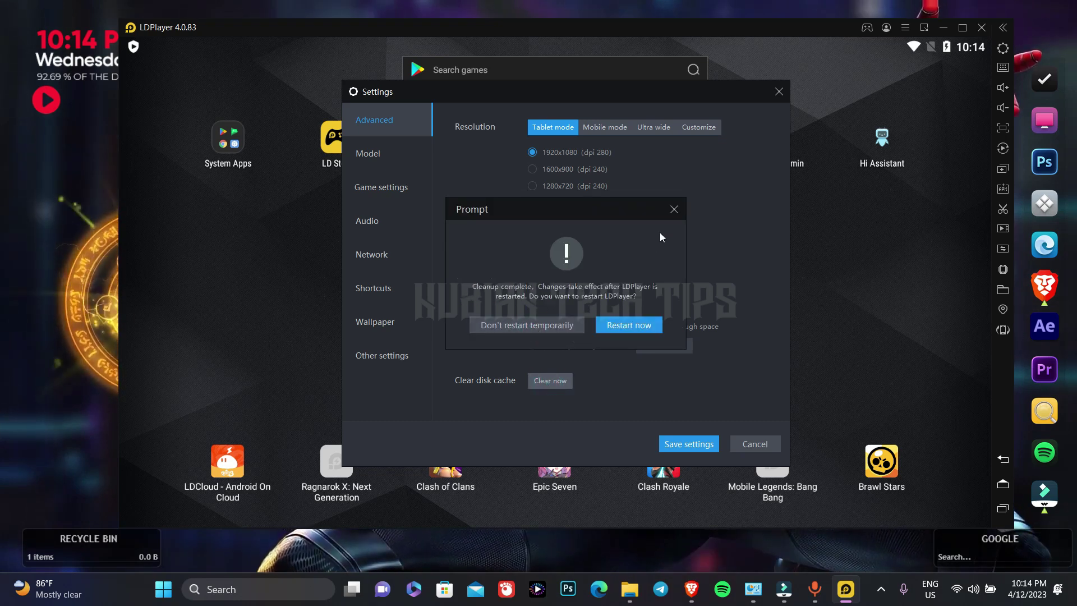
left_click(560, 329)
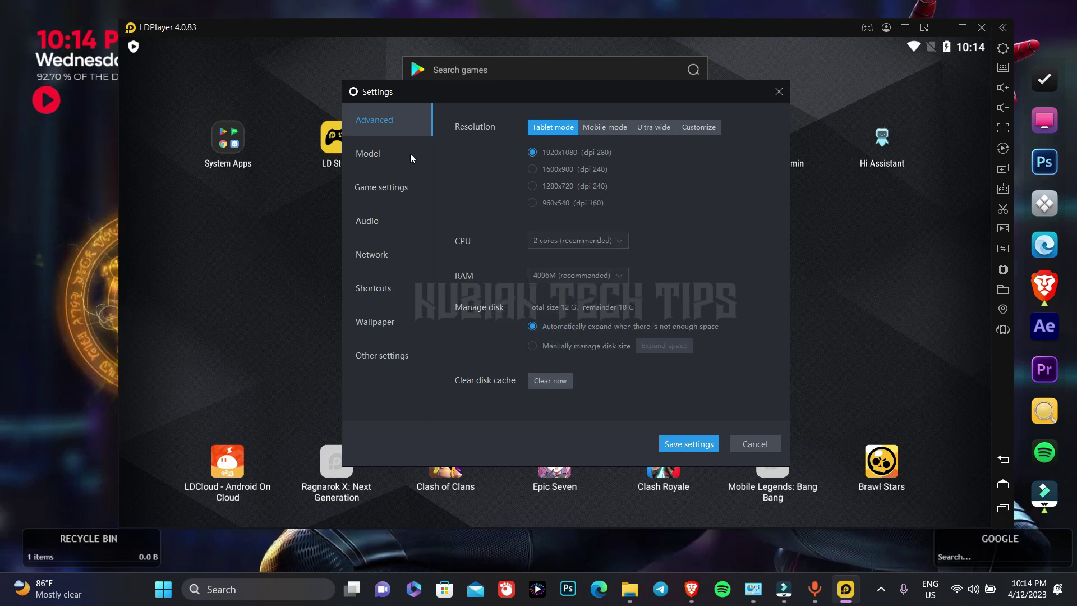
Set the game frame rate to 60 FPS (Default) and save the settings, restarting the emulator to apply them
left_click(387, 187)
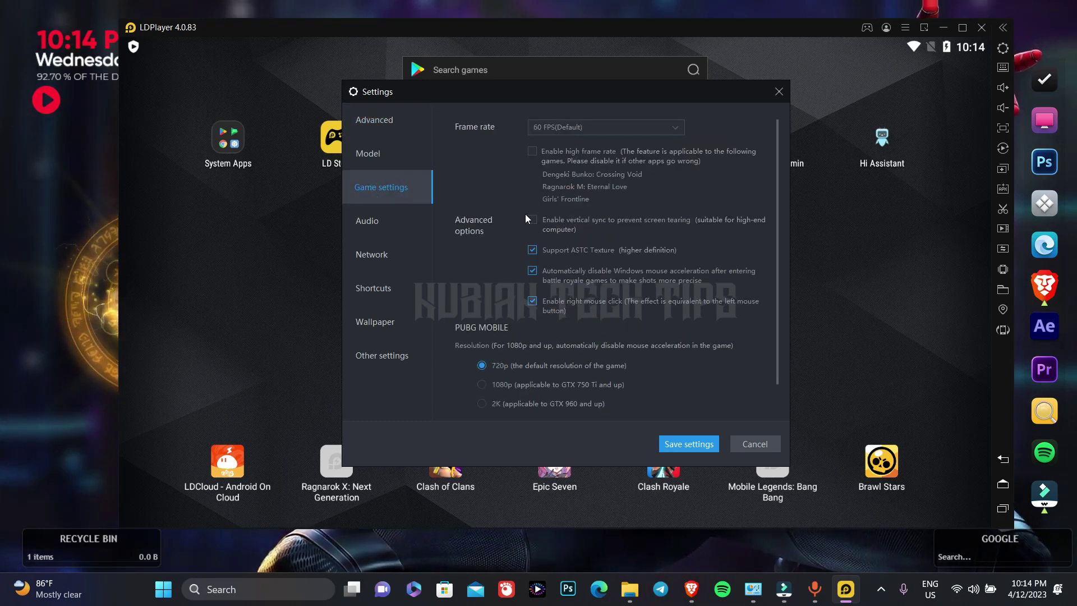
left_click(584, 126)
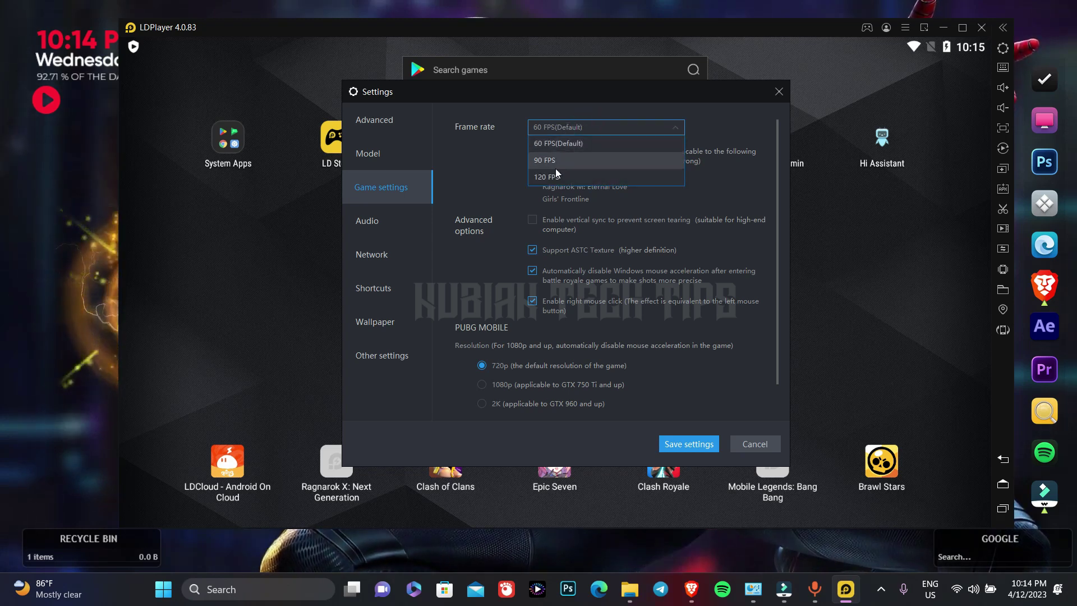
left_click(588, 143)
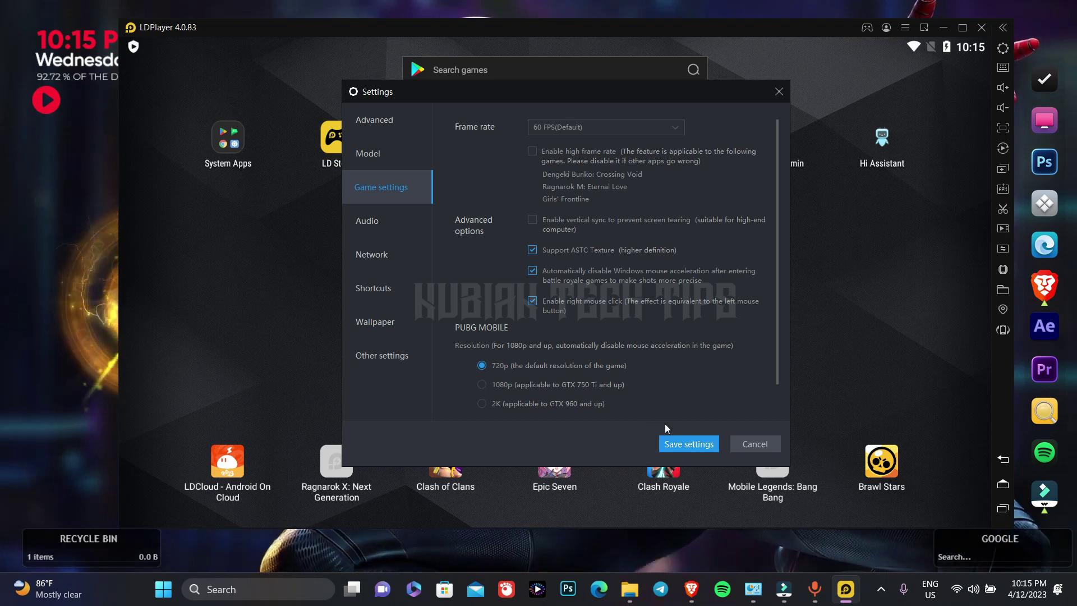
left_click(696, 446)
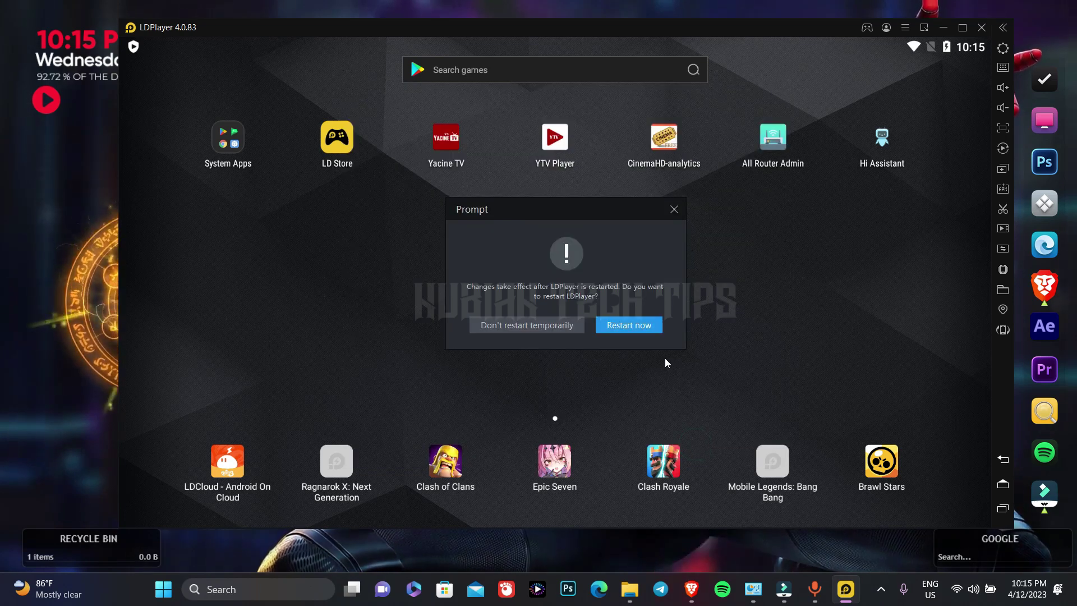
left_click(653, 331)
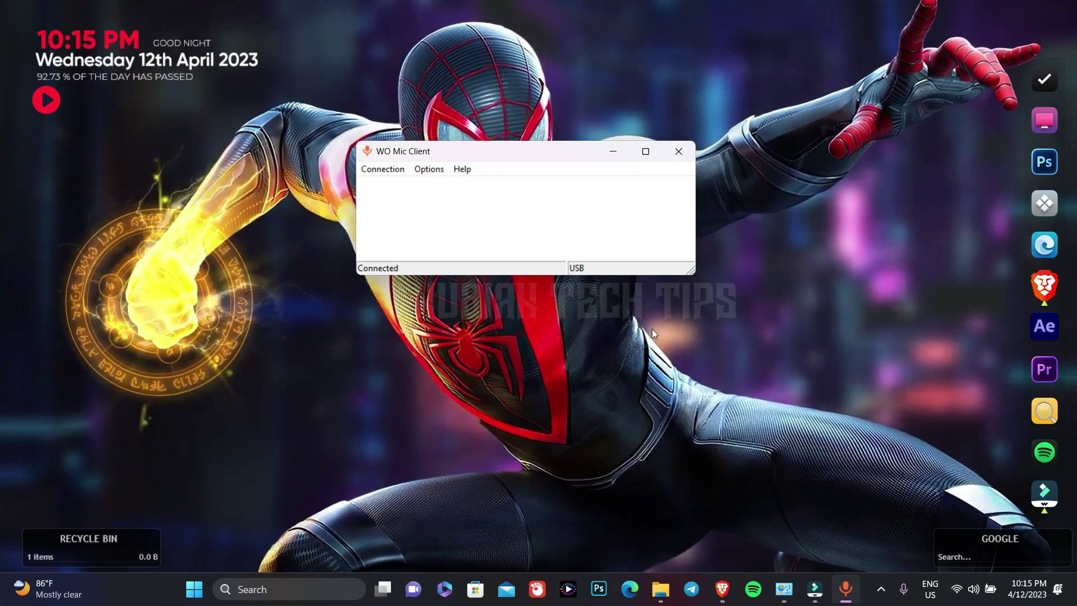